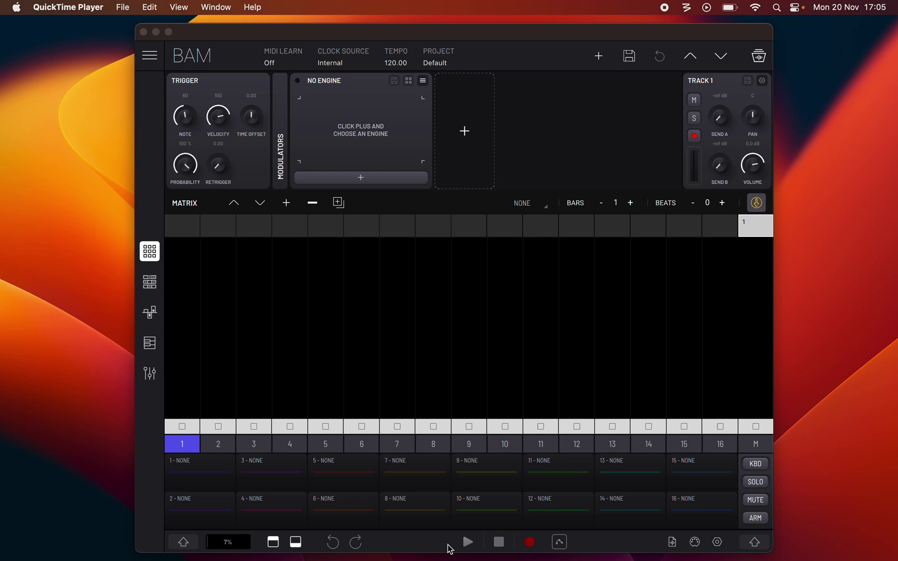
# Step: Switch to the timeline view to show track 1's engine list (Drum Synth, Hofmann, Noise, 08 Kick)
pyautogui.click(150, 283)
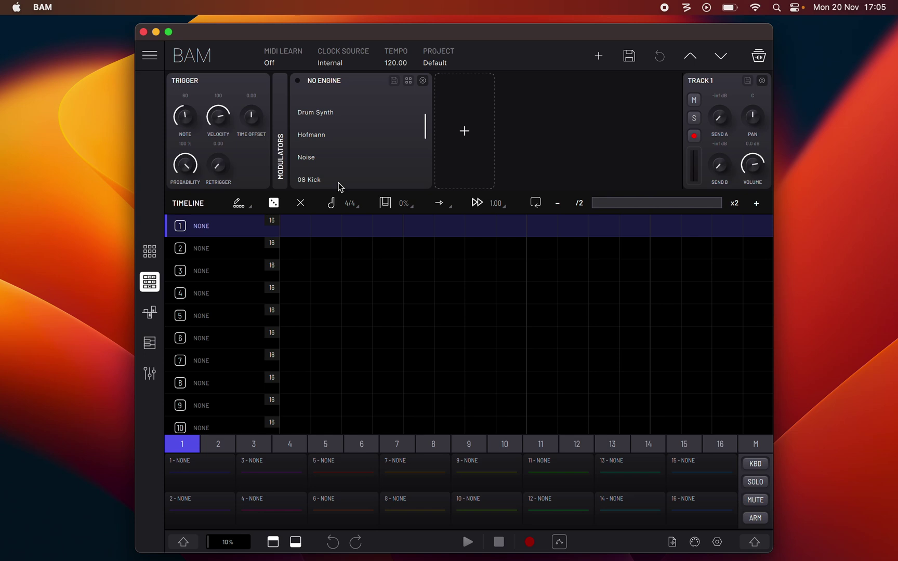
# Step: Load the 08 Kick engine on track 1, start playback, and draw a run of kick steps
pyautogui.click(316, 180)
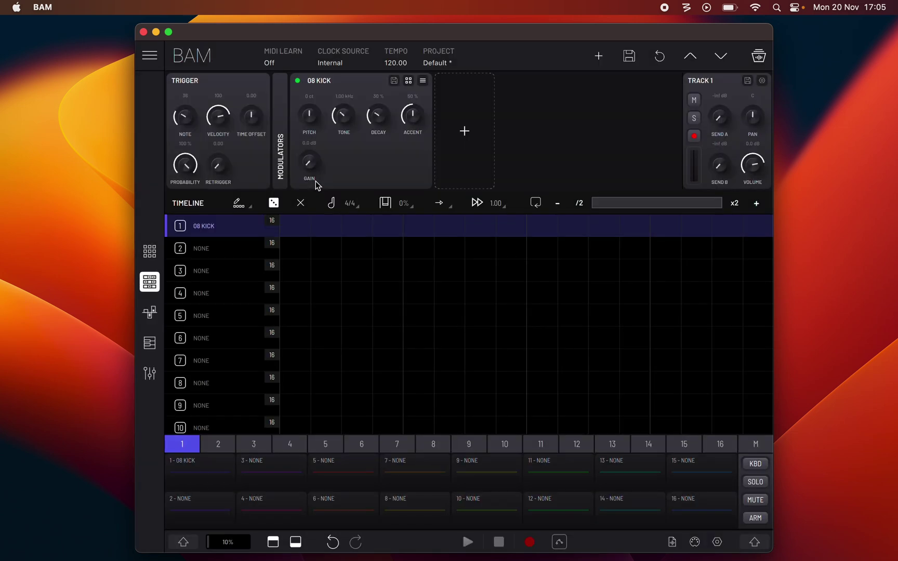
pyautogui.click(468, 543)
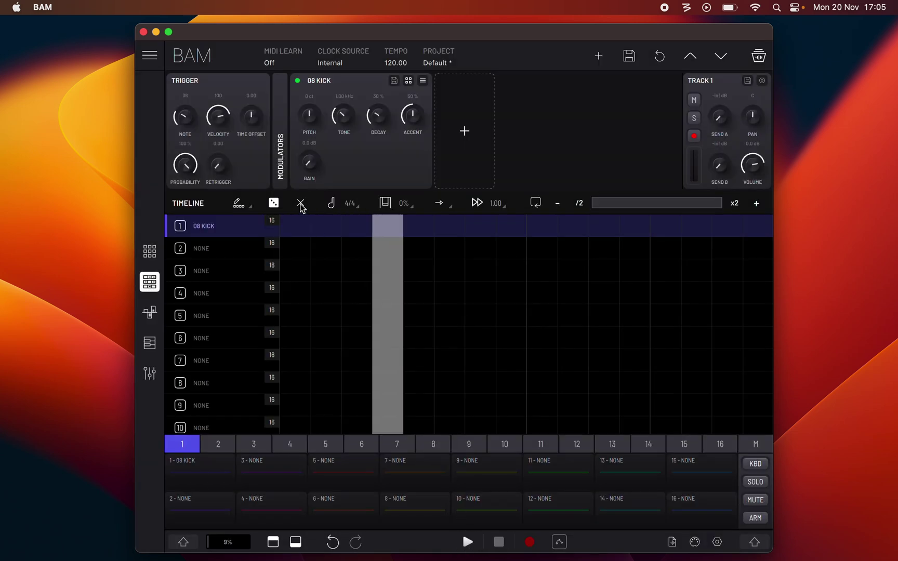
pyautogui.click(238, 203)
pyautogui.click(238, 229)
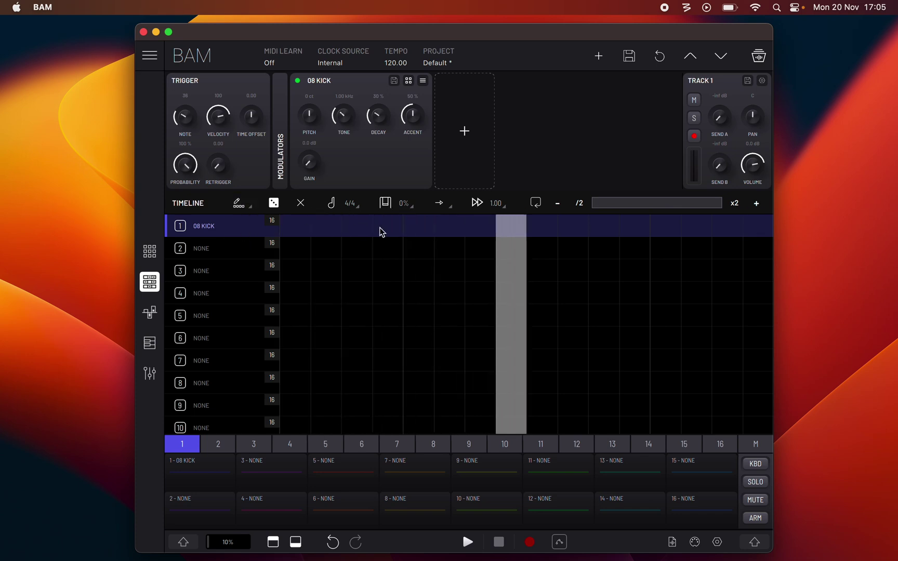
pyautogui.moveTo(357, 227); pyautogui.dragTo(665, 226)
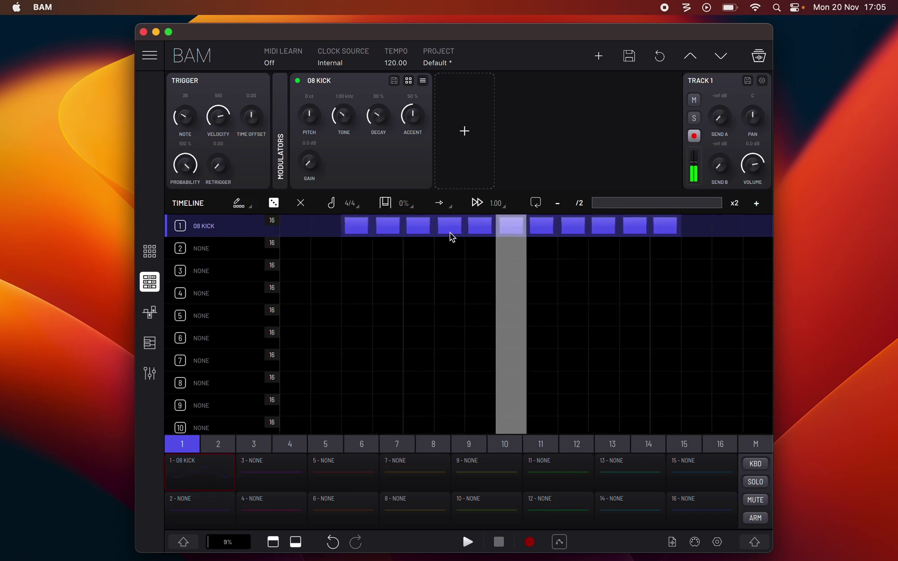
# Step: Toggle two kick steps off and back on, then erase the whole kick row
pyautogui.click(511, 226)
pyautogui.click(542, 226)
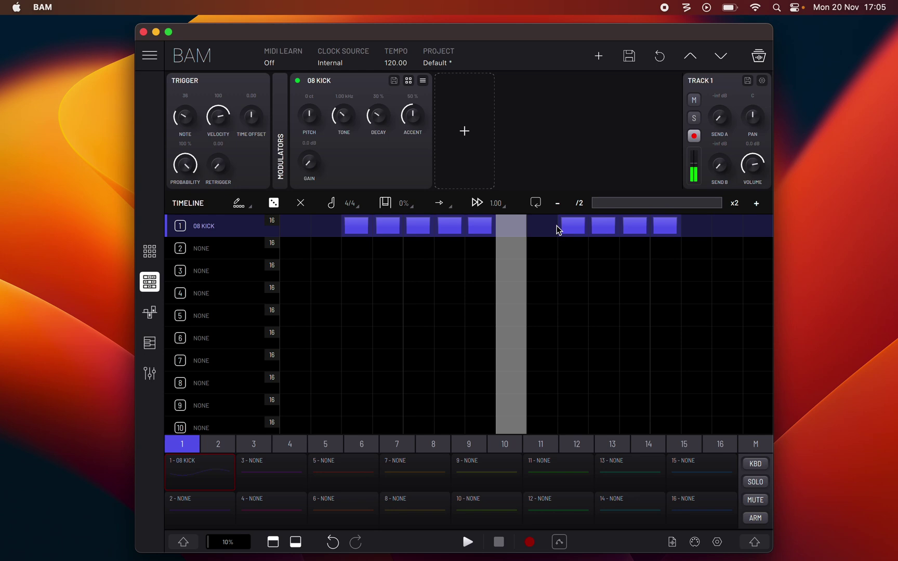
pyautogui.click(542, 225)
pyautogui.click(512, 225)
pyautogui.moveTo(357, 225); pyautogui.dragTo(665, 229)
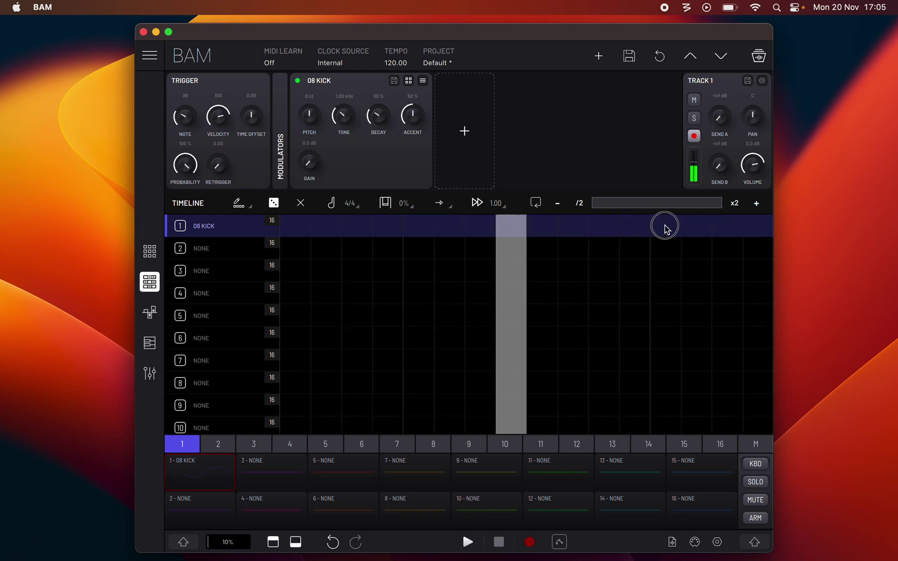
# Step: Redraw the kick row with a different drawing mode, giving eight hits on every other step
pyautogui.click(238, 204)
pyautogui.click(241, 226)
pyautogui.moveTo(325, 227); pyautogui.dragTo(631, 229)
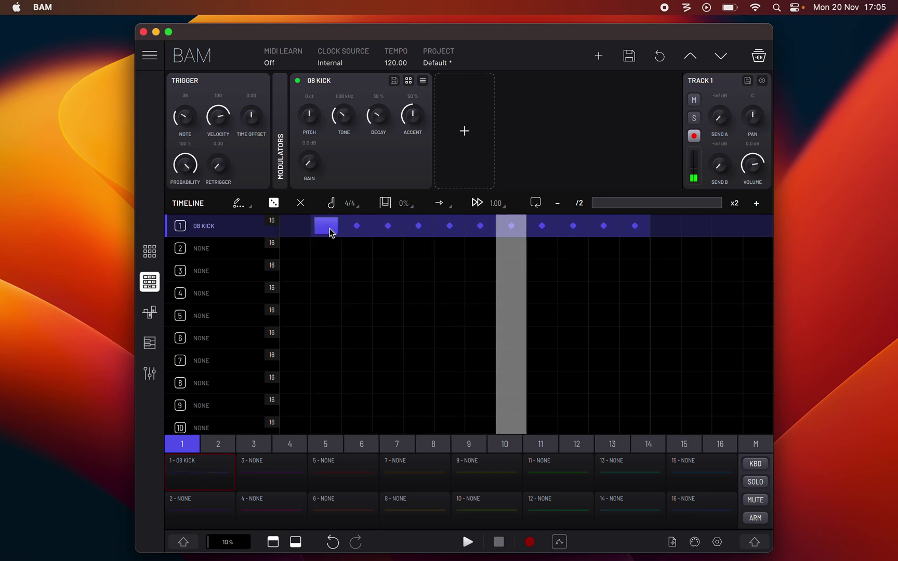
pyautogui.moveTo(330, 233)
pyautogui.mouseDown()
pyautogui.moveTo(570, 228)
pyautogui.moveTo(367, 226)
pyautogui.moveTo(537, 226)
pyautogui.moveTo(377, 232)
pyautogui.moveTo(271, 214)
pyautogui.moveTo(311, 228)
pyautogui.moveTo(437, 228)
pyautogui.moveTo(350, 234)
pyautogui.mouseUp()
# Step: Switch to the third drawing mode and randomise the kick pattern twice
pyautogui.click(239, 203)
pyautogui.click(246, 289)
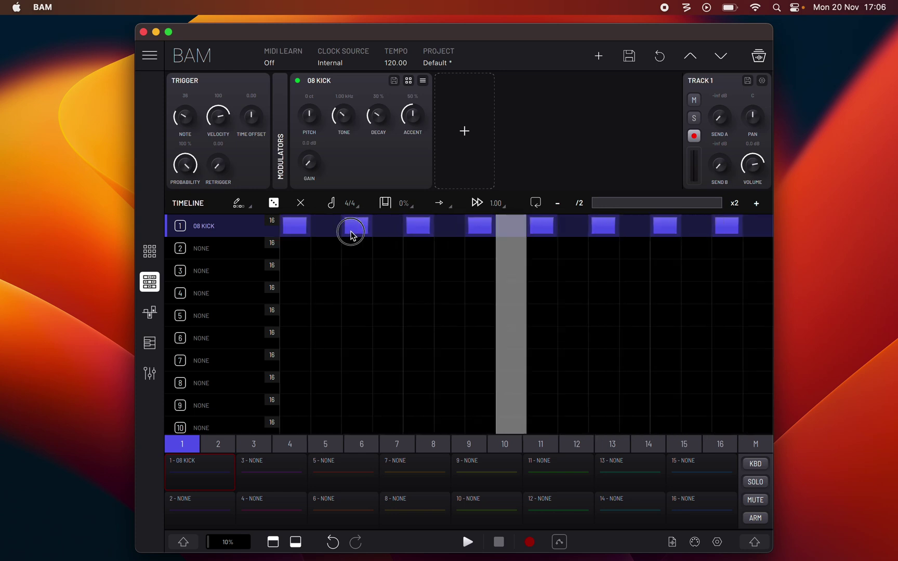
pyautogui.click(275, 207)
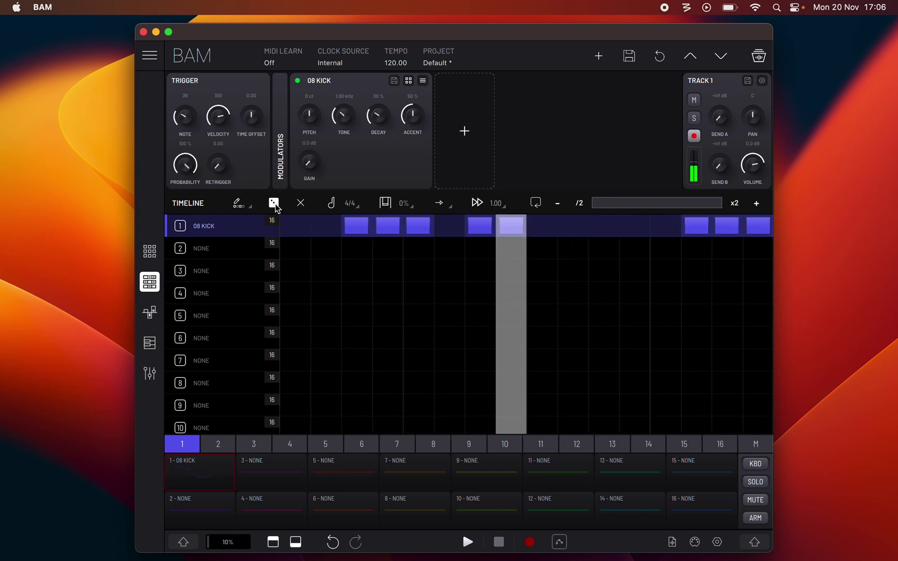
pyautogui.click(275, 206)
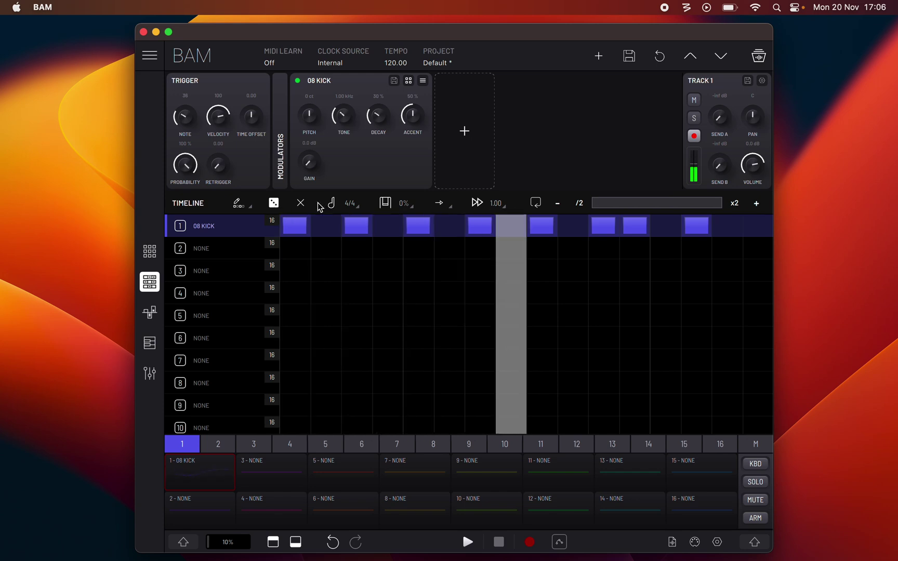
# Step: Clear the kick row and fill it with hits on steps 1, 5, 9 and 13
pyautogui.click(300, 203)
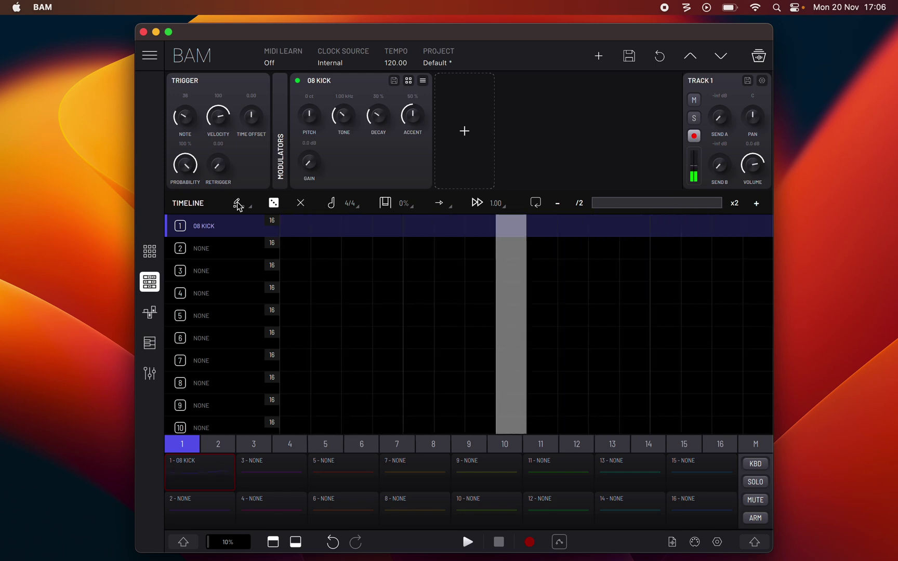
pyautogui.click(289, 232)
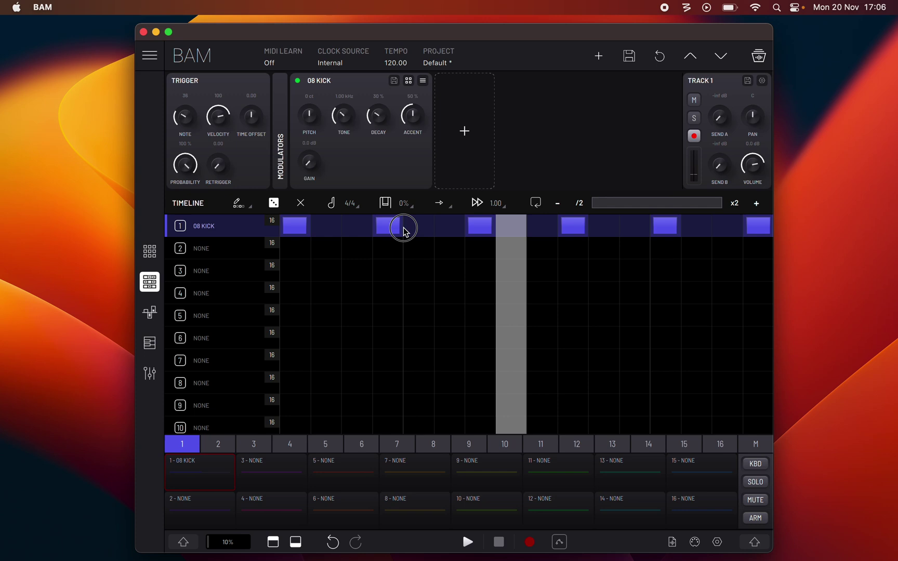
pyautogui.click(237, 204)
pyautogui.click(237, 206)
pyautogui.click(239, 227)
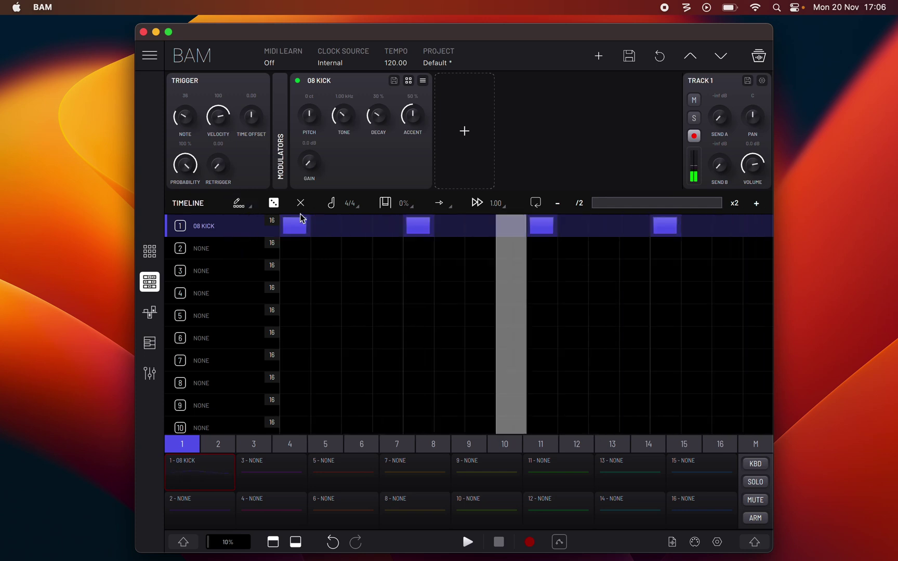
# Step: Try 3/4 time and 75% swing, then return to 4/4 and 0% swing
pyautogui.click(346, 203)
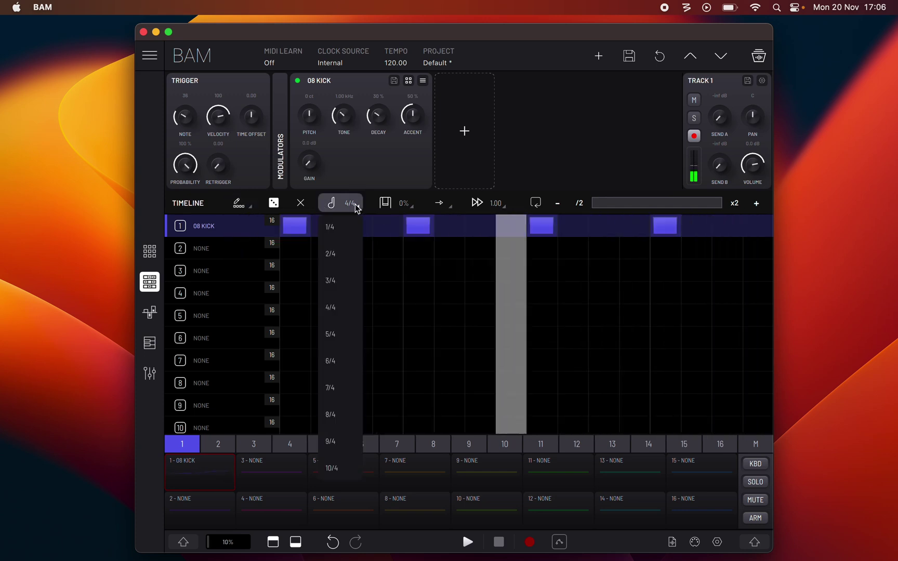
pyautogui.click(330, 280)
pyautogui.click(346, 203)
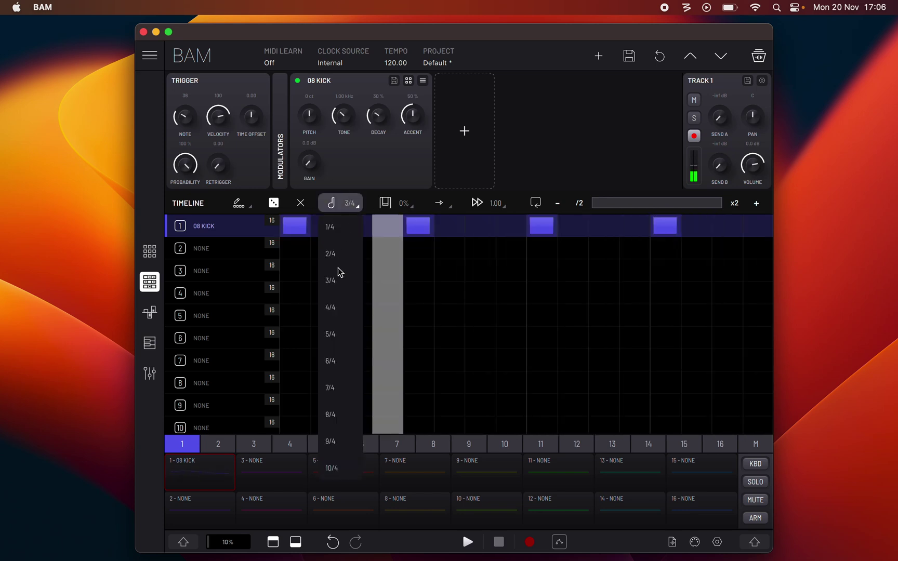
pyautogui.click(331, 307)
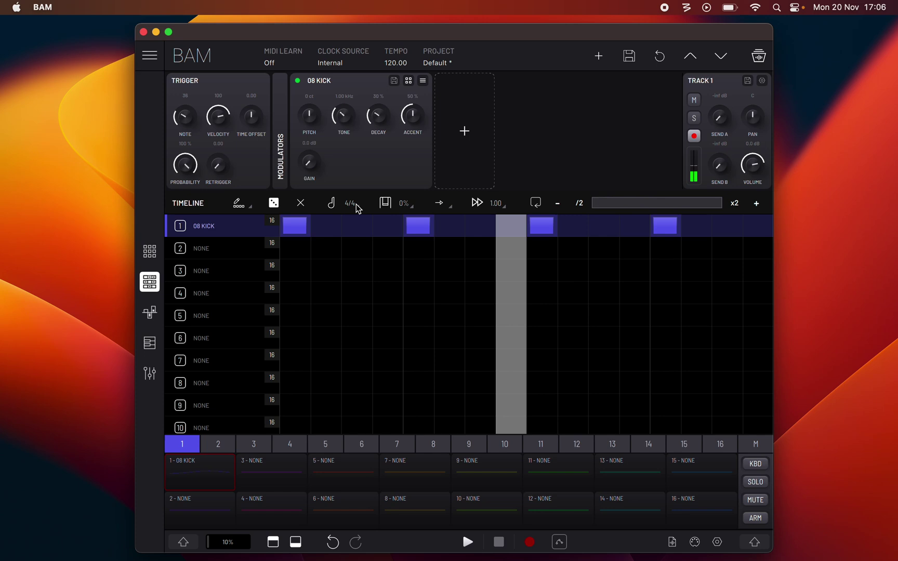
pyautogui.click(400, 204)
pyautogui.click(386, 310)
pyautogui.click(404, 204)
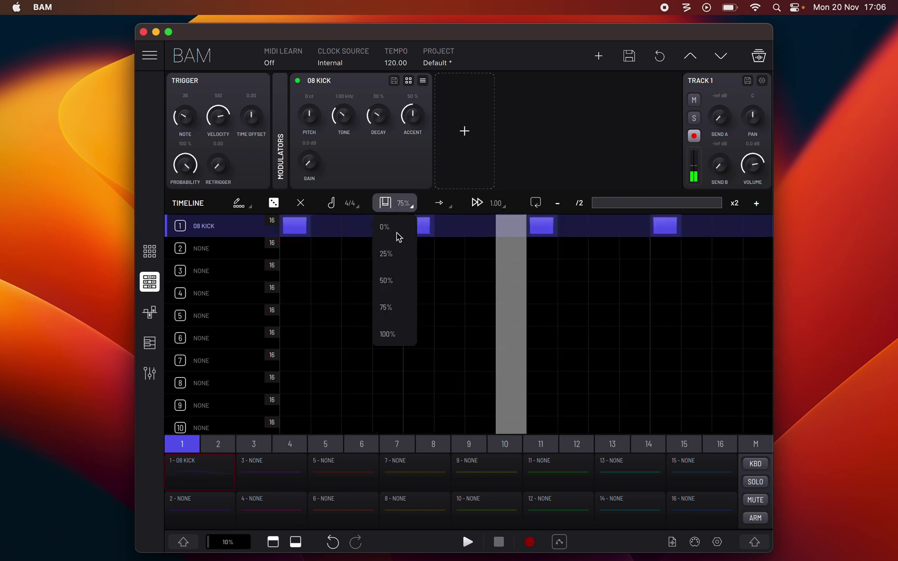
pyautogui.click(387, 227)
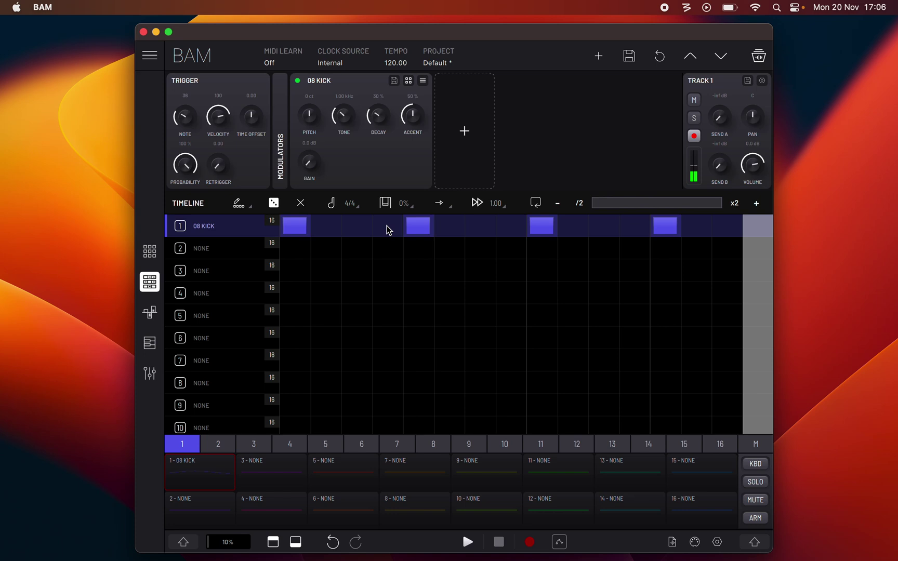
# Step: Set the kick clip's playback direction to ping-pong, after trying reverse
pyautogui.click(444, 206)
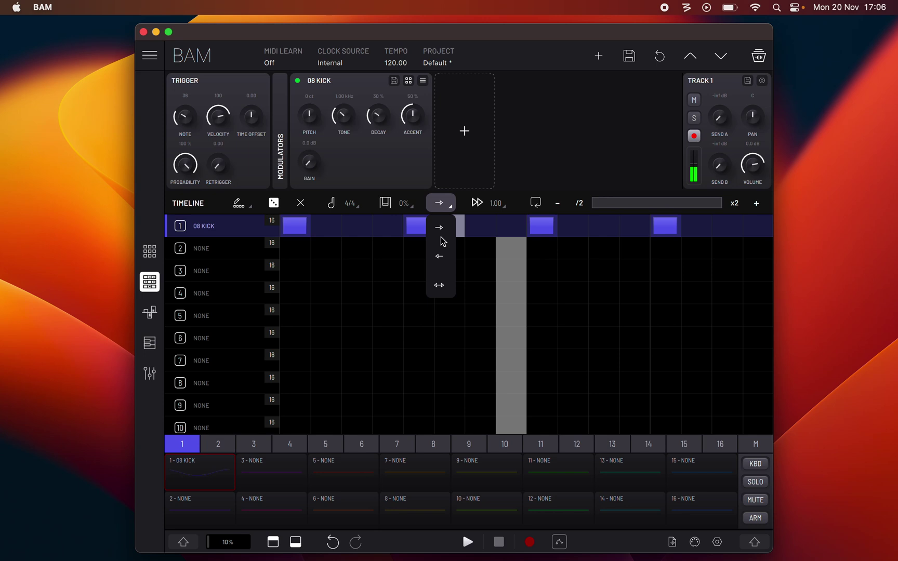
pyautogui.click(439, 256)
pyautogui.click(441, 211)
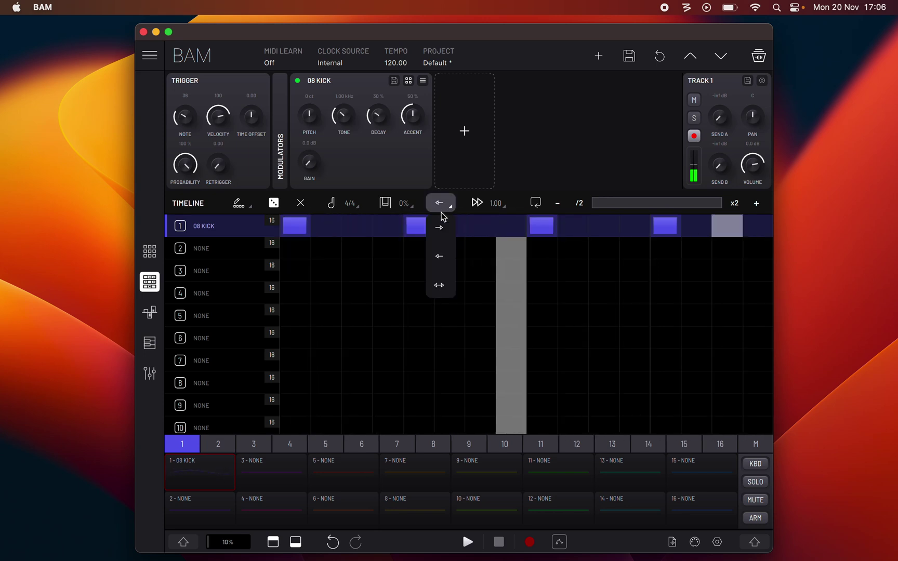
pyautogui.click(440, 286)
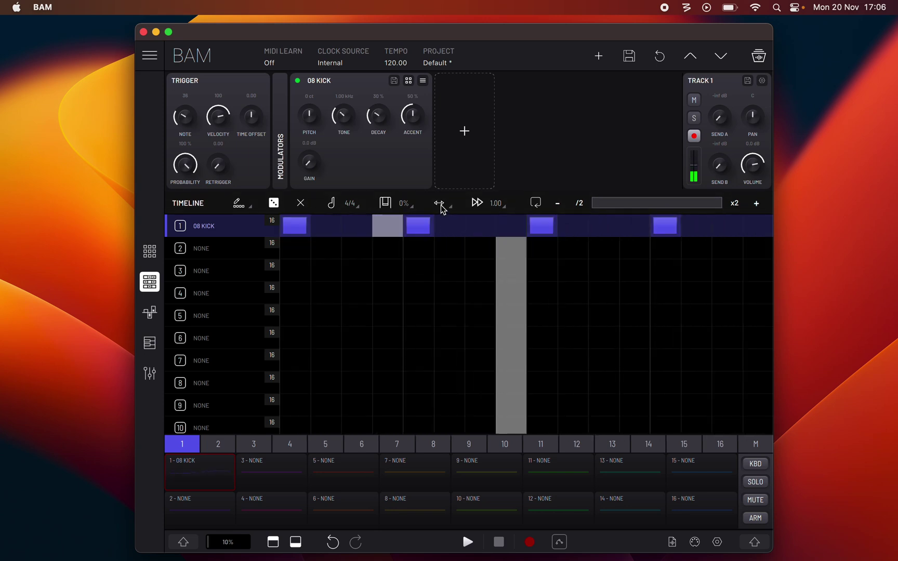
# Step: Set direction back to forward and, after trying 2.00 and 0.25, speed to 1.00
pyautogui.click(441, 209)
pyautogui.click(442, 231)
pyautogui.click(478, 203)
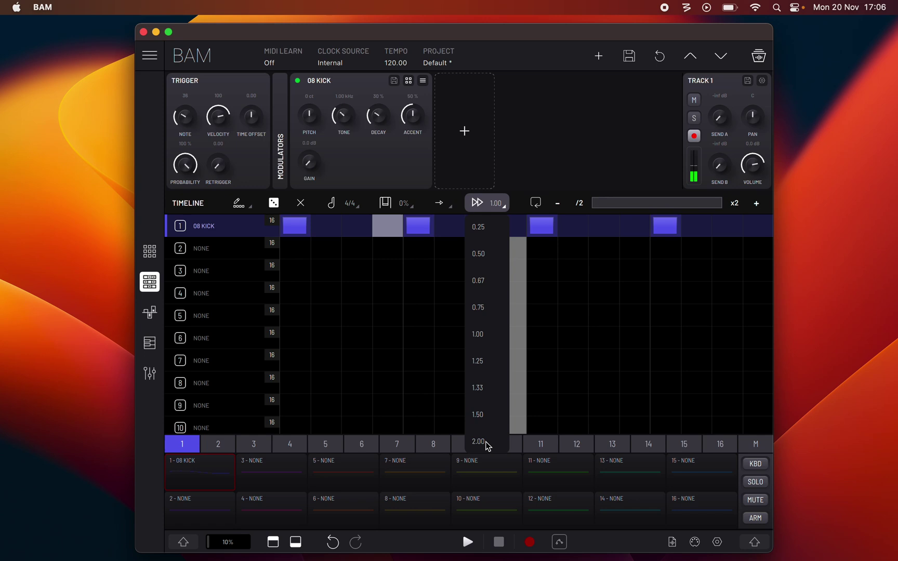
pyautogui.click(480, 441)
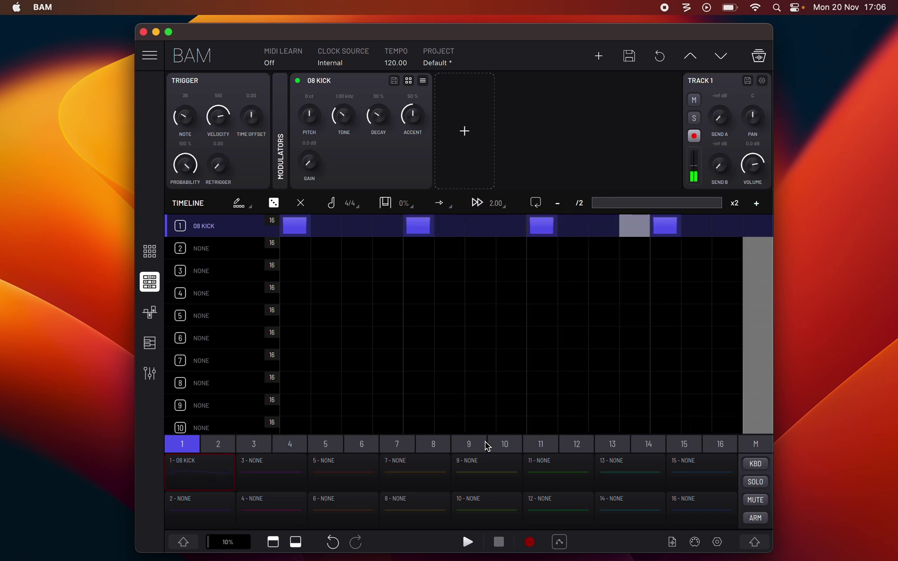
pyautogui.click(494, 203)
pyautogui.click(488, 229)
pyautogui.click(494, 204)
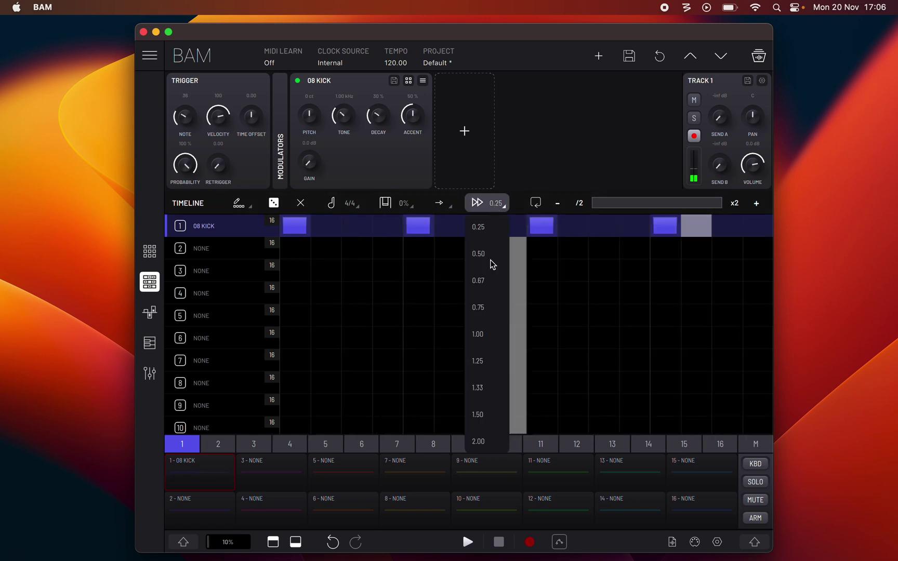
pyautogui.click(479, 339)
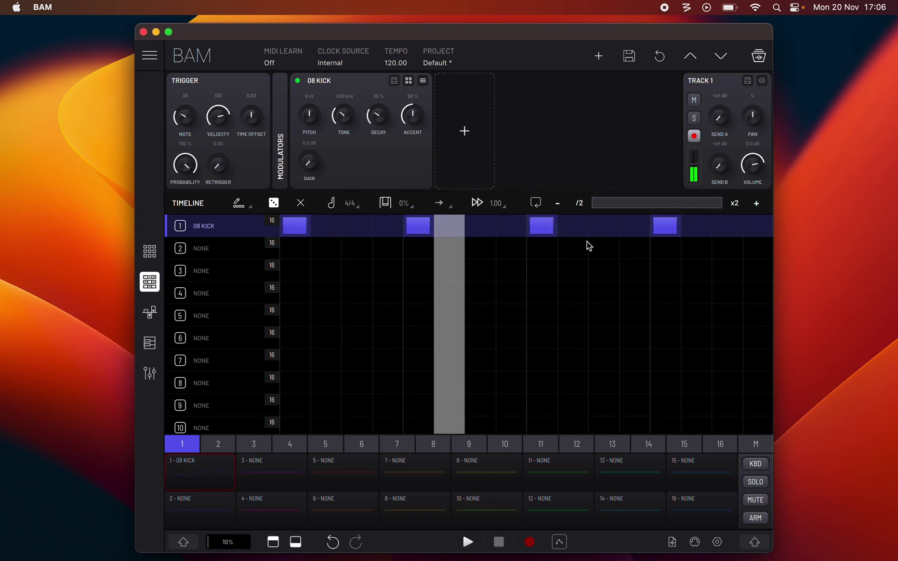
# Step: Nudge track 1's length to 15 and back to 16 steps, then halve it to 8
pyautogui.click(558, 205)
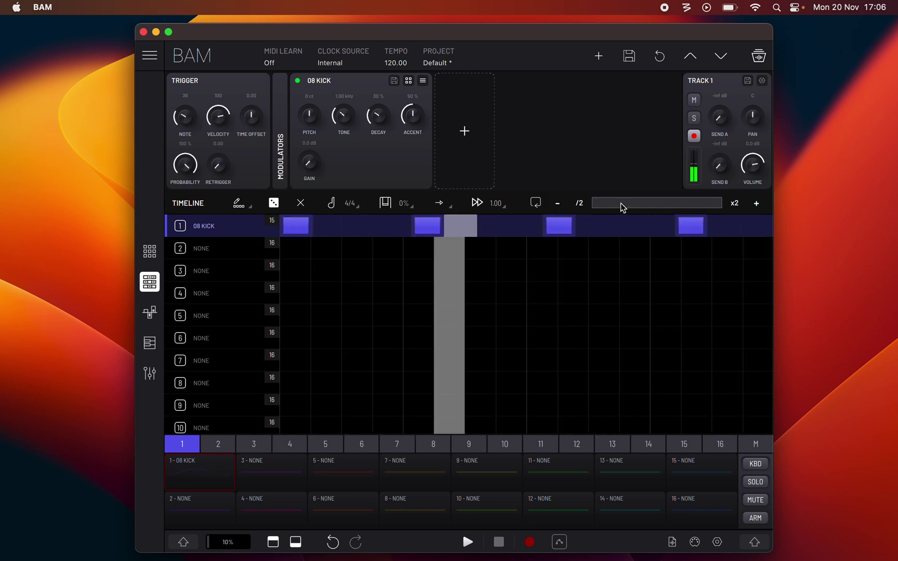
pyautogui.click(757, 203)
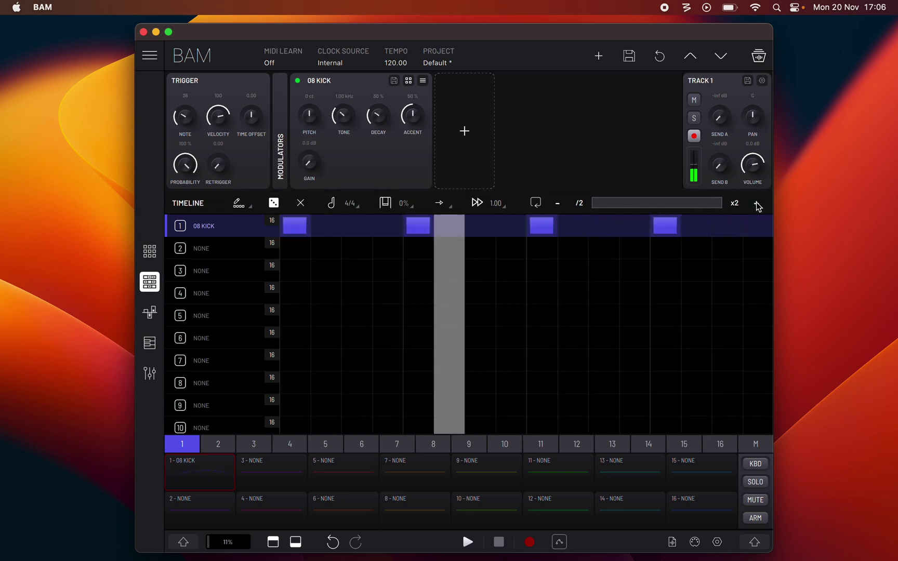
pyautogui.click(580, 203)
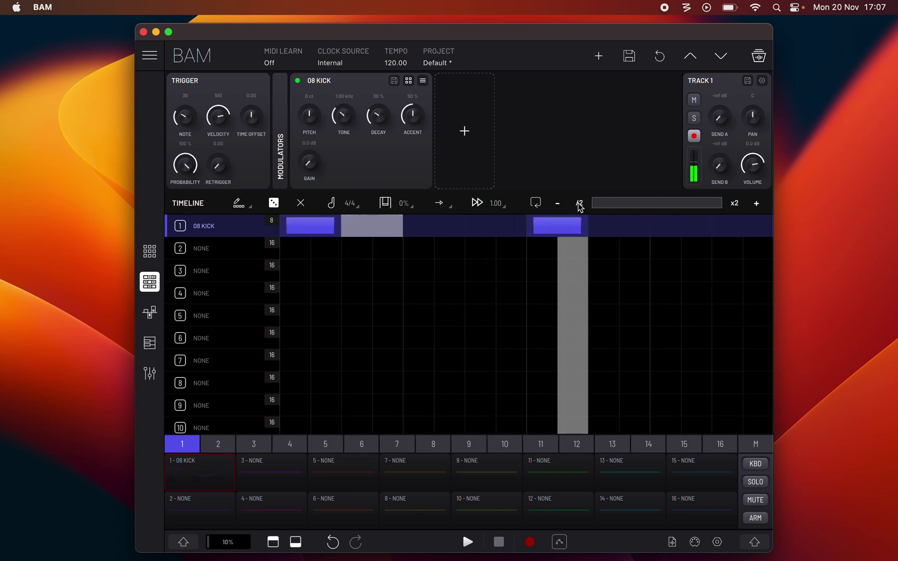
# Step: Double the kick track back to 16 steps and load the 08 Snare engine on track 2
pyautogui.click(735, 204)
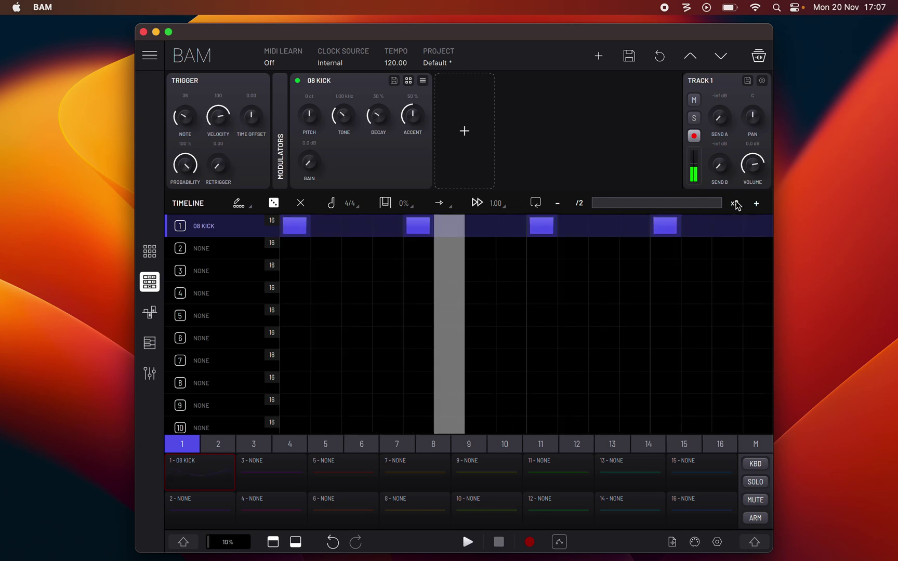
pyautogui.click(224, 256)
pyautogui.click(414, 98)
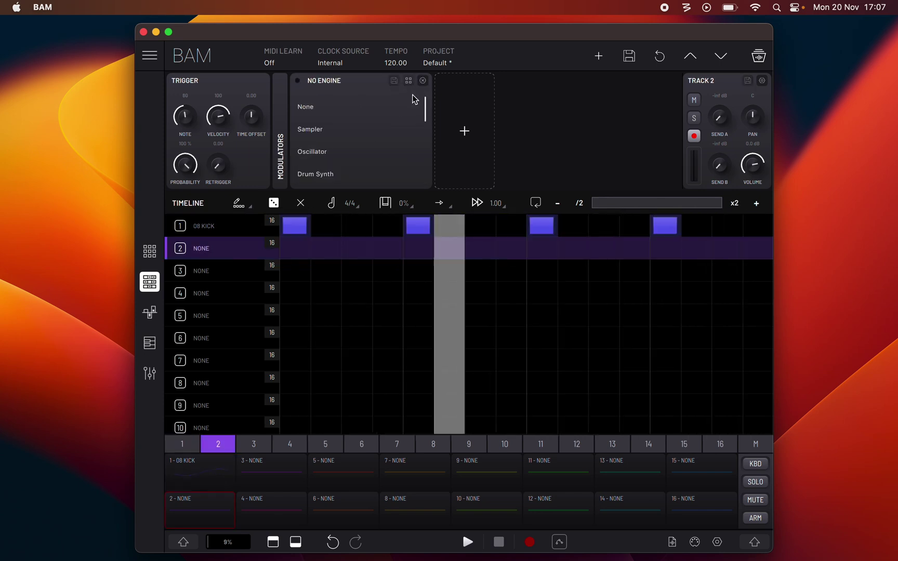
pyautogui.scroll(-5, 365, 160)
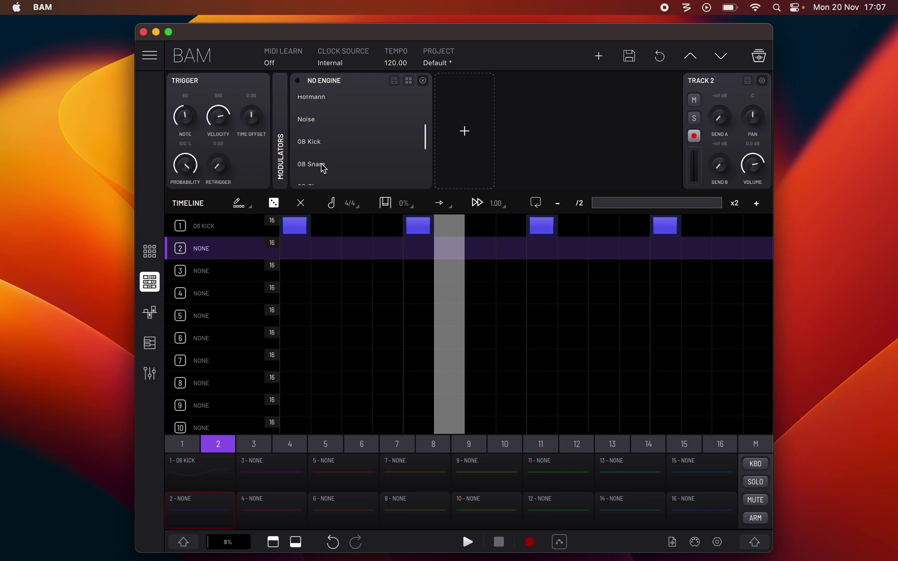
pyautogui.click(312, 164)
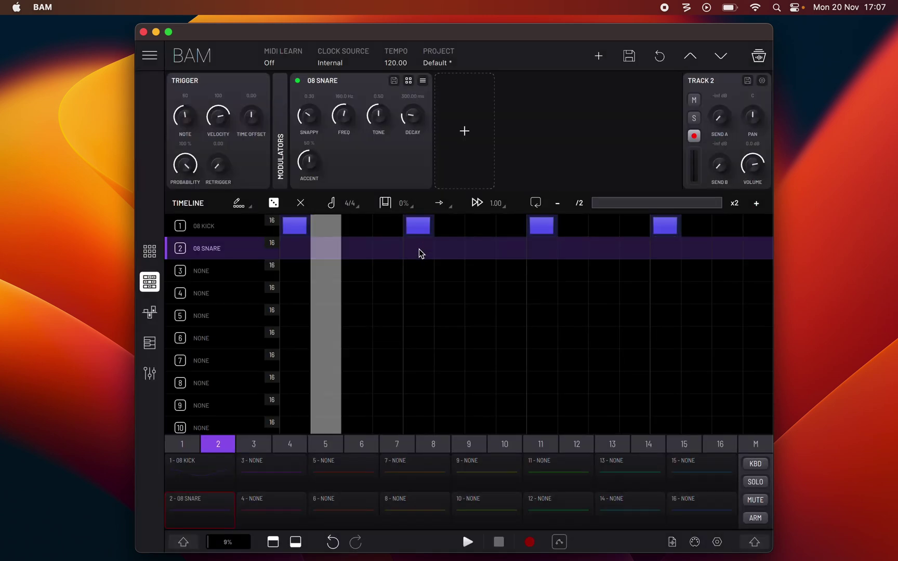
# Step: Place snare hits on steps 5 and 13, double to 32 steps, and add a last-step hit
pyautogui.click(419, 249)
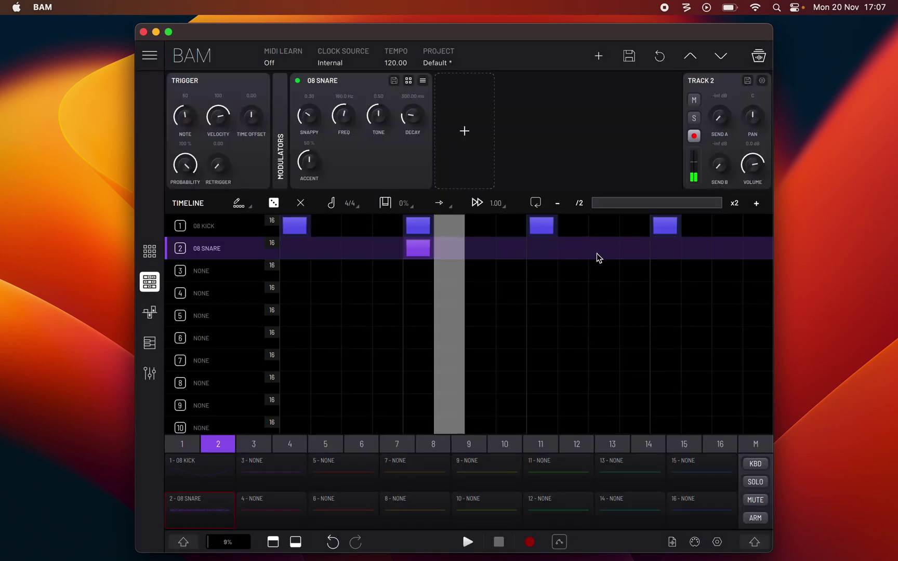
pyautogui.click(660, 253)
pyautogui.click(733, 203)
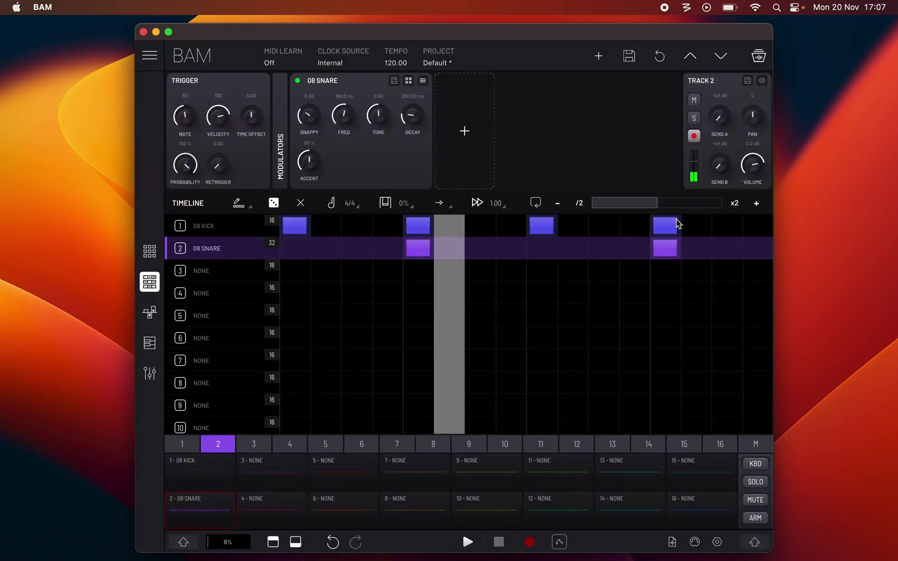
pyautogui.click(750, 251)
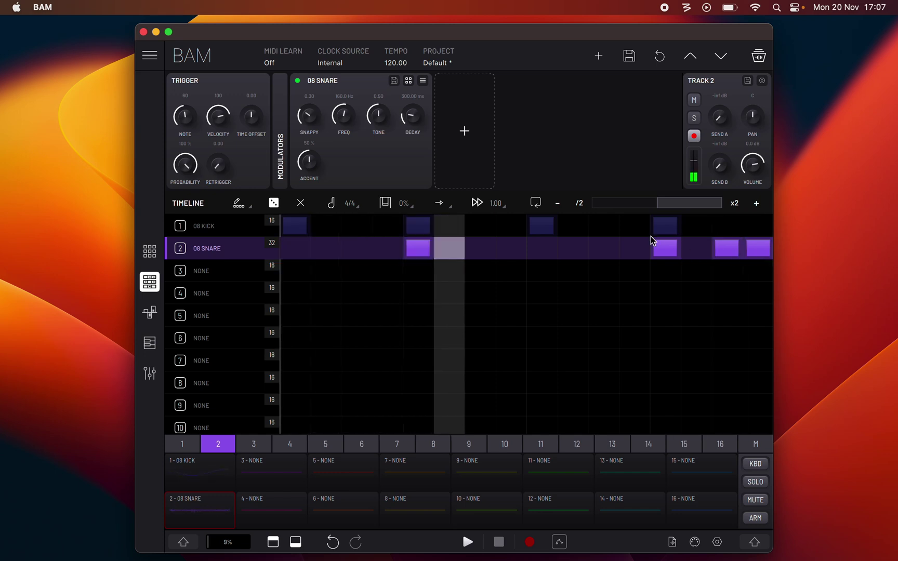
# Step: Page between both halves of the 32-step snare row, then delete one kick hit
pyautogui.click(622, 204)
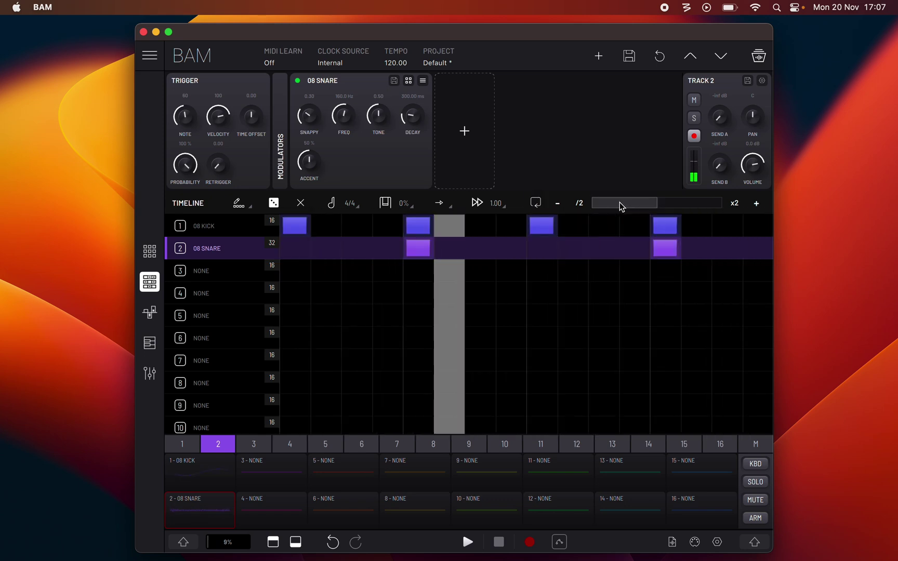
pyautogui.click(668, 205)
pyautogui.click(637, 202)
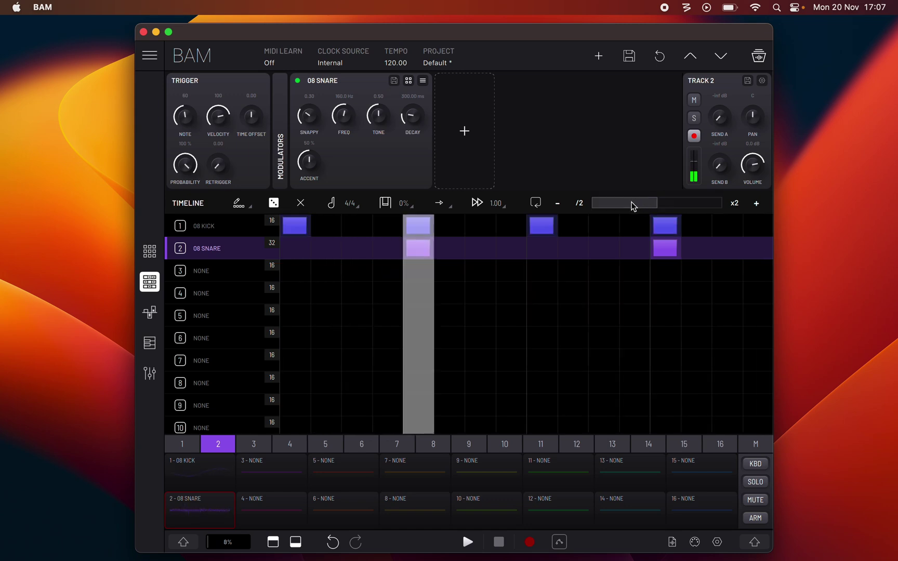
pyautogui.moveTo(625, 203); pyautogui.dragTo(653, 208)
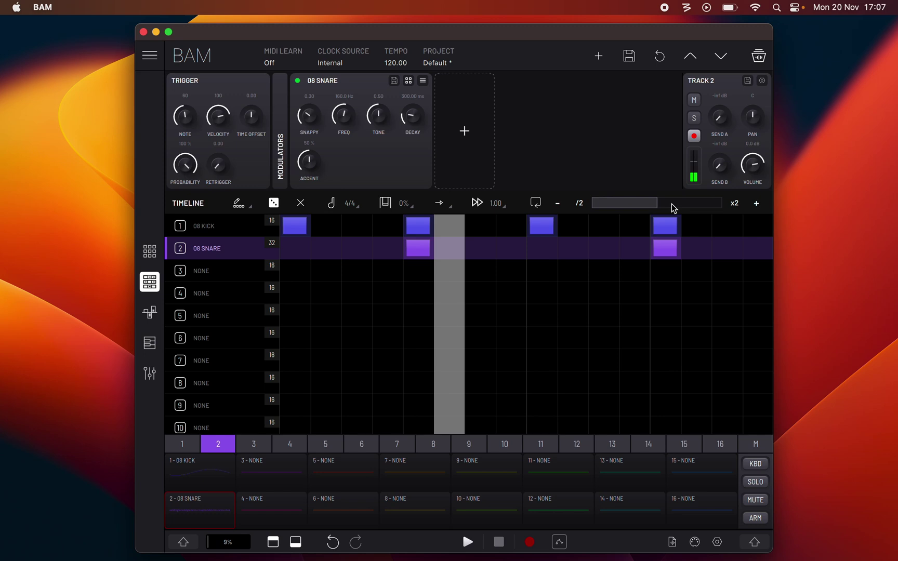
pyautogui.click(671, 207)
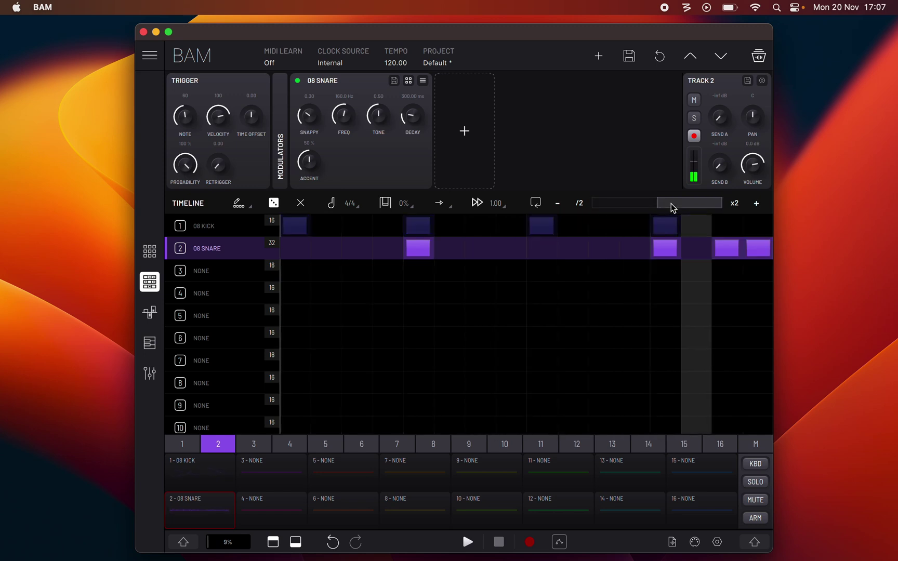
pyautogui.click(631, 209)
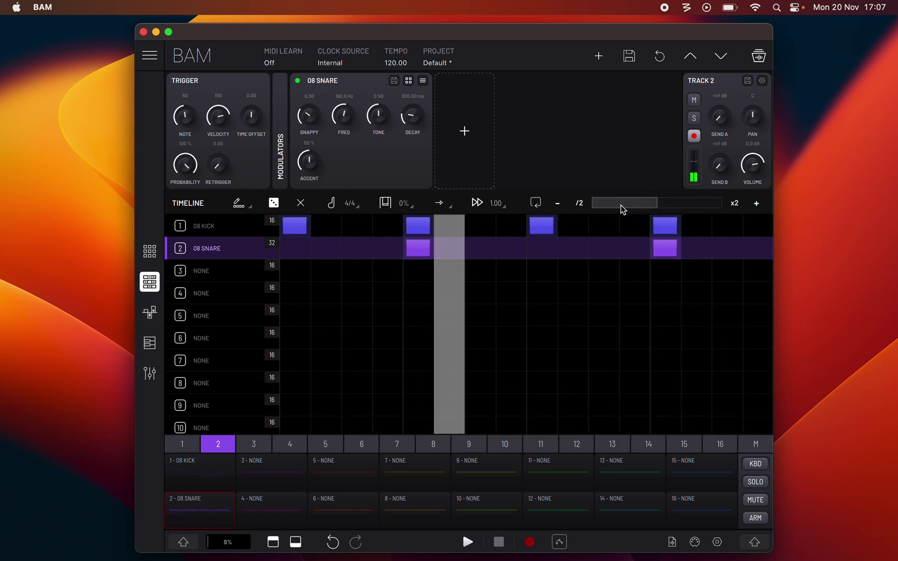
pyautogui.click(673, 208)
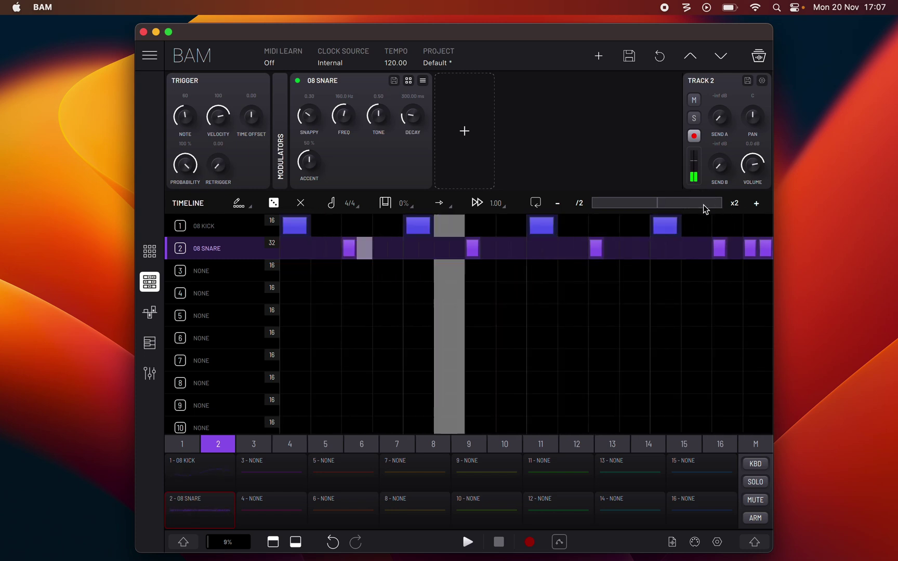
pyautogui.click(654, 208)
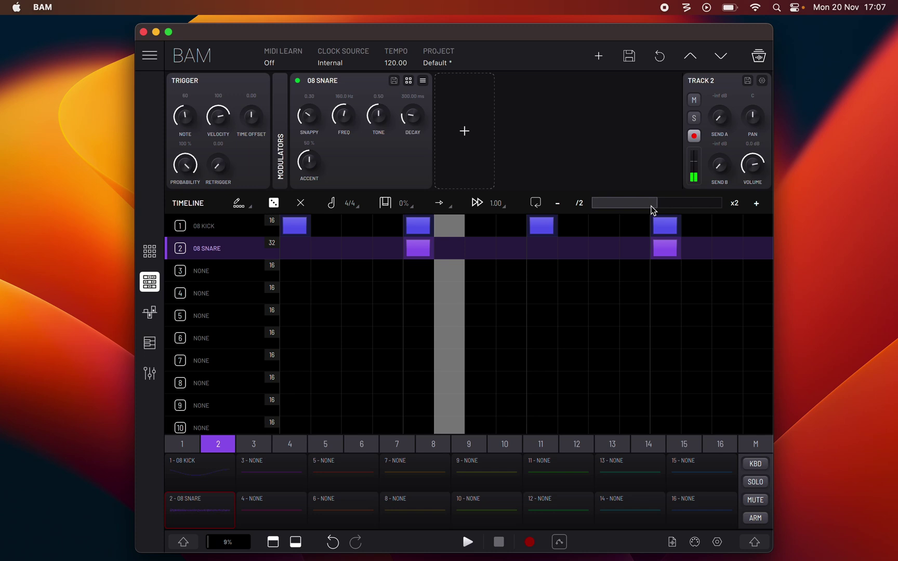
pyautogui.click(701, 207)
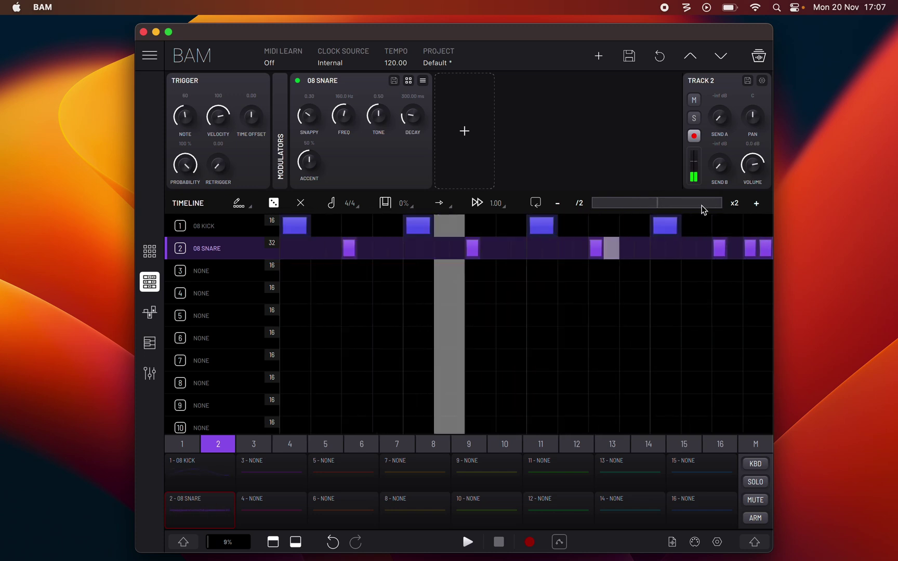
pyautogui.click(663, 206)
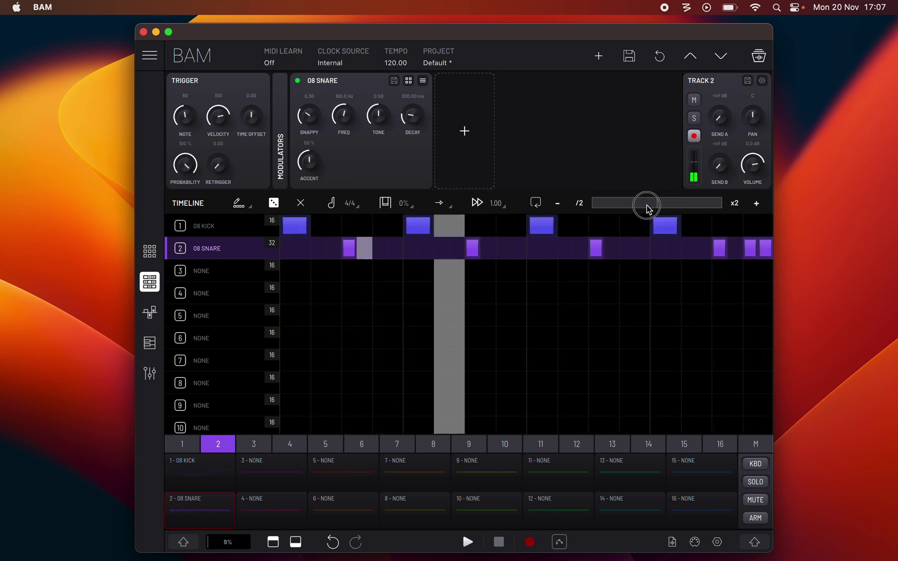
pyautogui.click(665, 208)
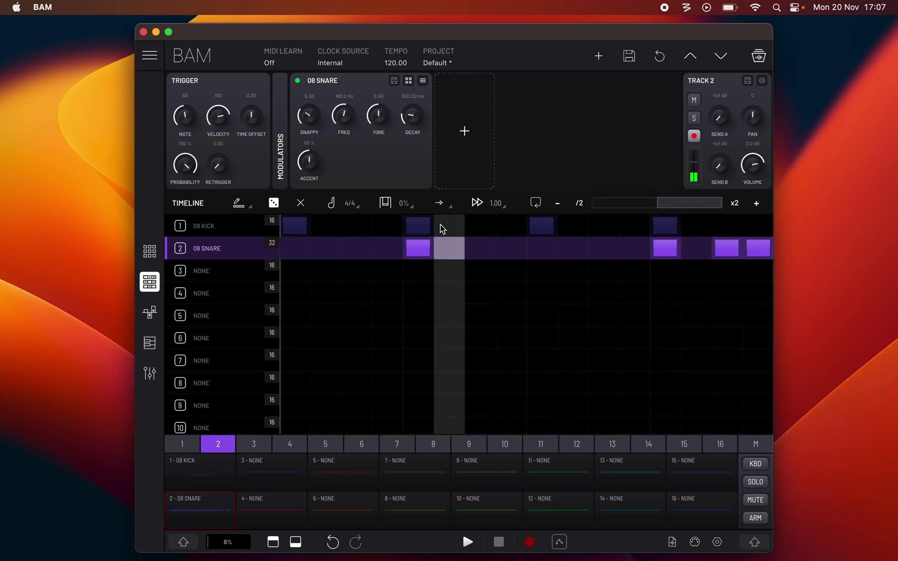
pyautogui.click(419, 227)
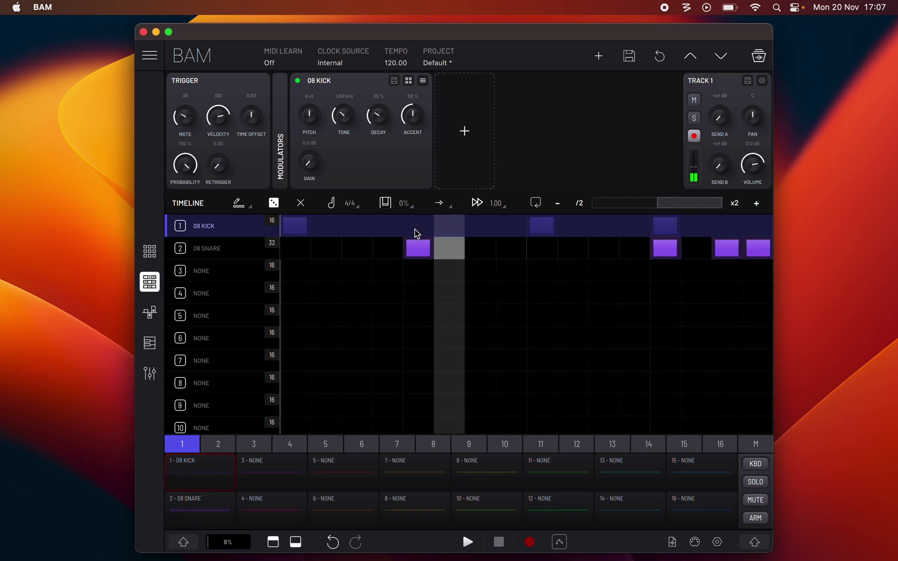
# Step: Scroll back to the first half, and switch looping over the second half on, then off
pyautogui.click(638, 208)
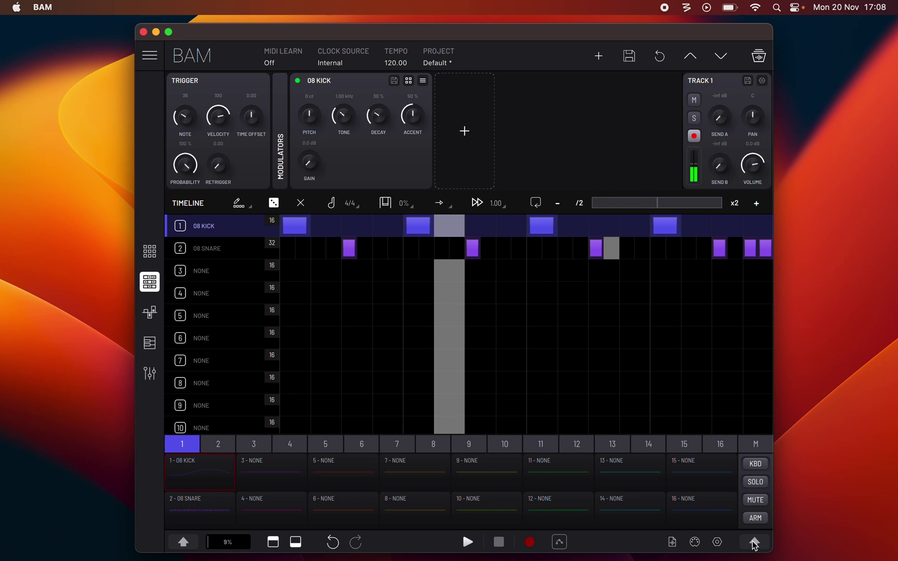
pyautogui.click(536, 203)
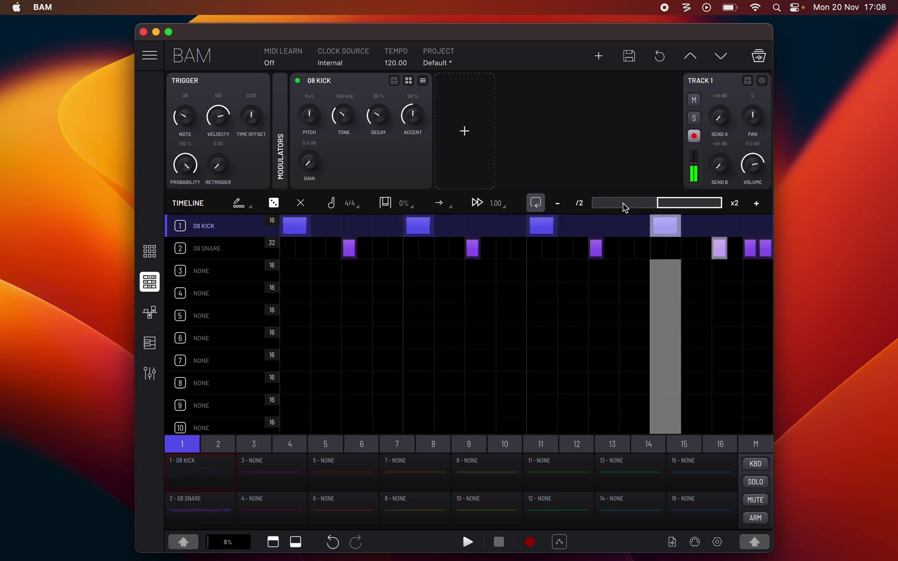
pyautogui.click(537, 203)
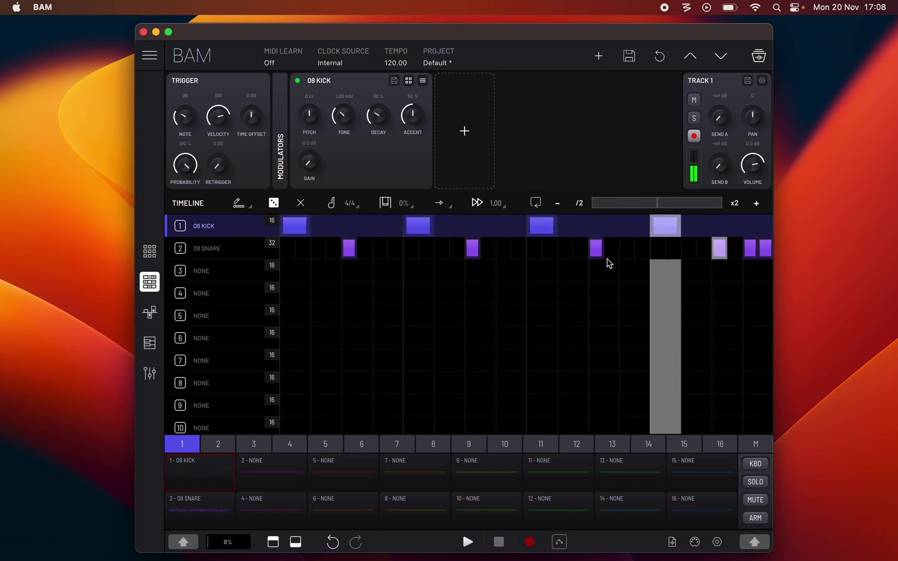
pyautogui.rightClick(231, 235)
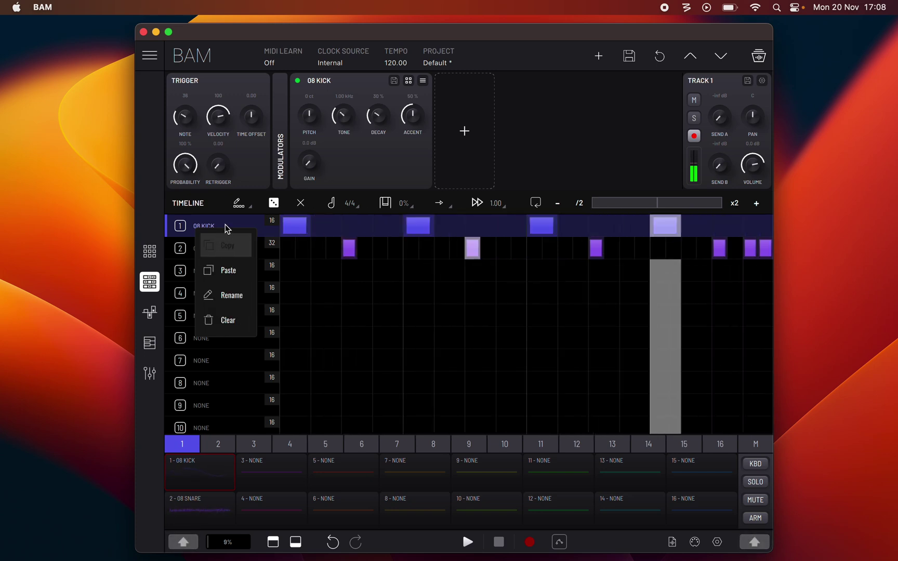
pyautogui.click(232, 227)
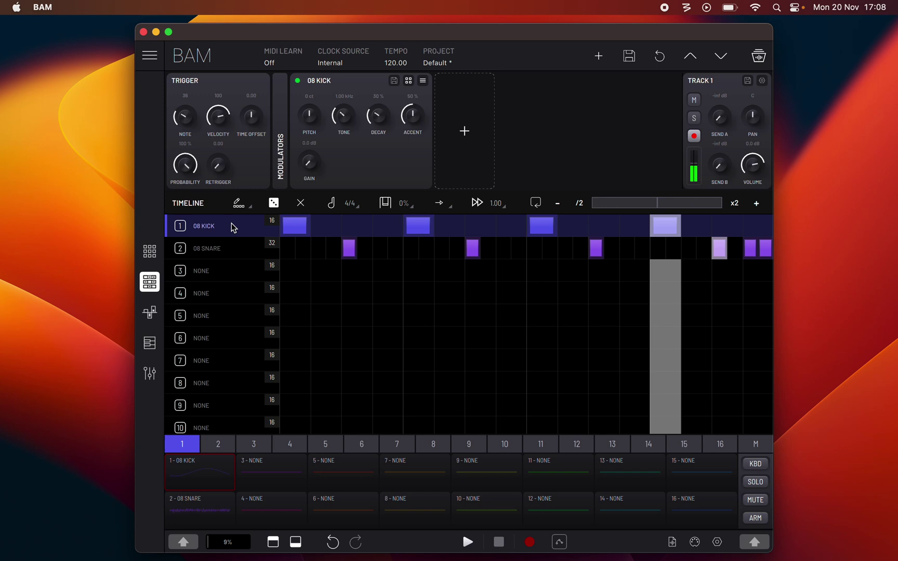
# Step: Load Oscillator on track 3, paint steps 2–13, and set note 52 and velocity 97
pyautogui.click(229, 274)
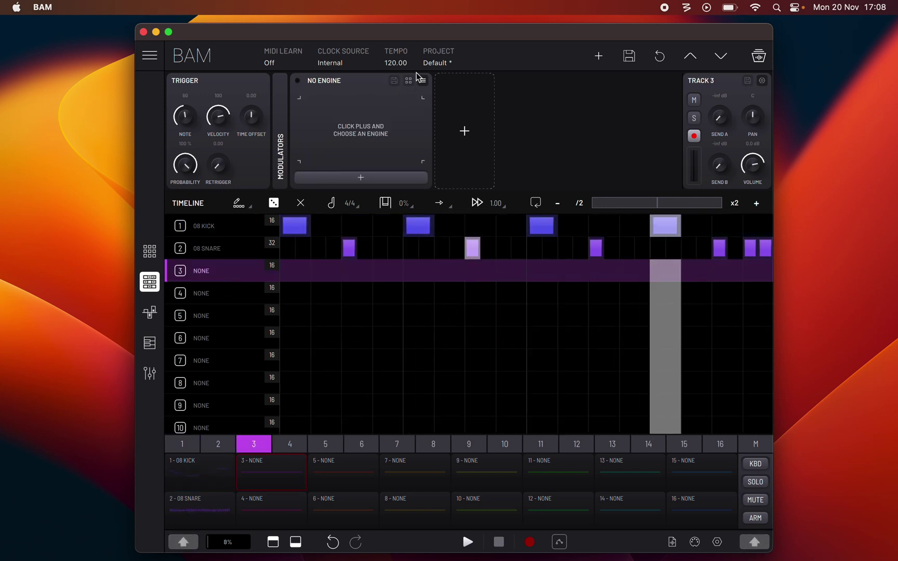
pyautogui.click(360, 177)
pyautogui.click(306, 153)
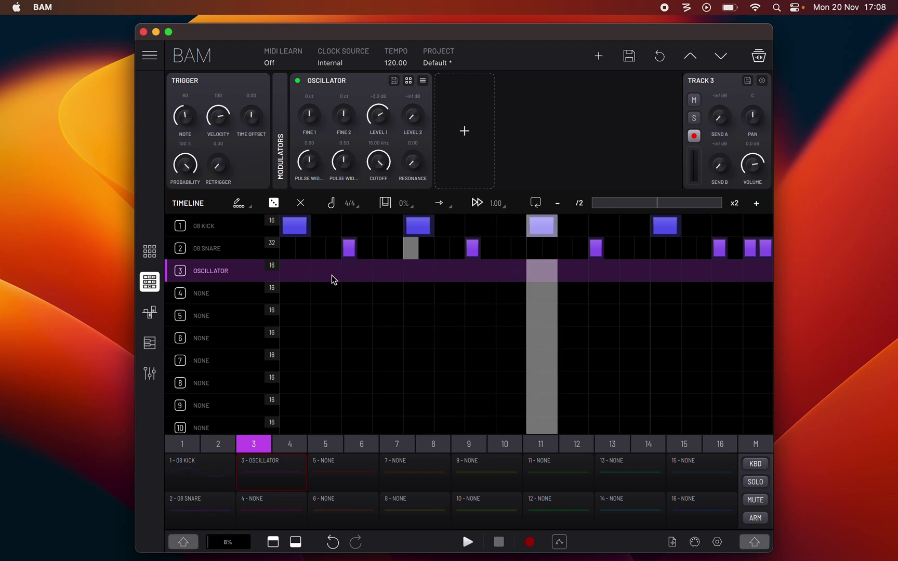
pyautogui.moveTo(327, 273); pyautogui.dragTo(662, 280)
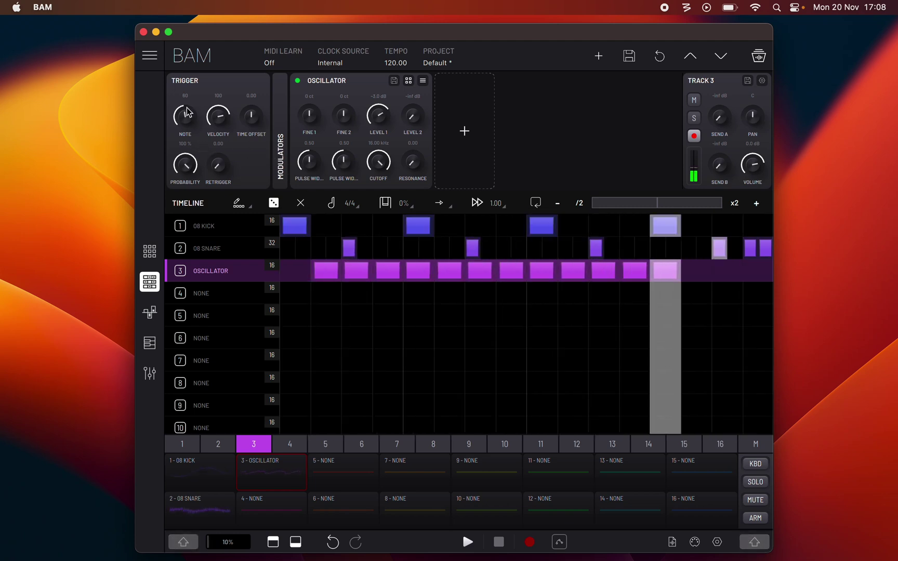
pyautogui.moveTo(188, 112); pyautogui.dragTo(242, 127)
pyautogui.moveTo(185, 115); pyautogui.dragTo(188, 125)
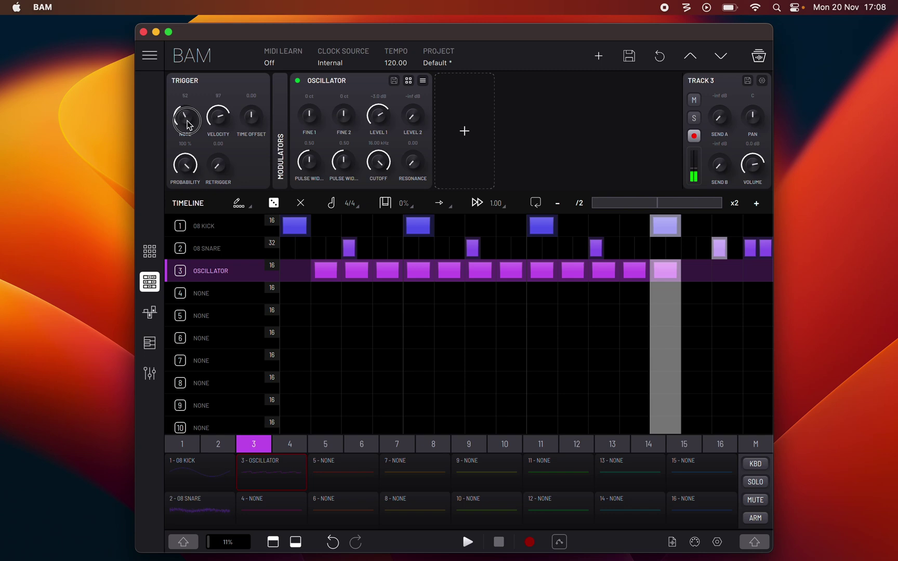